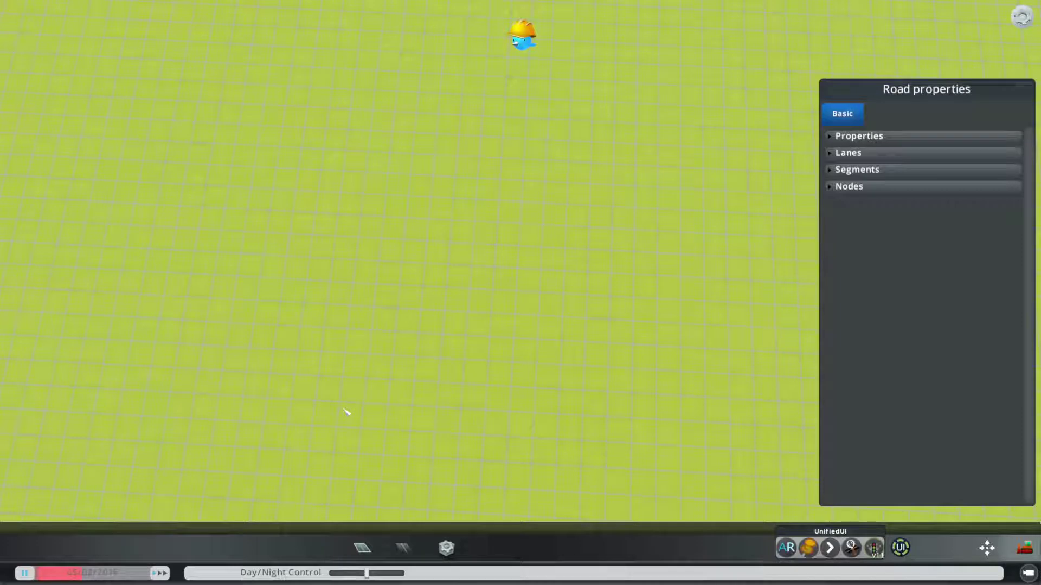
Draw a vertical road on the empty grid and branch a road left from its middle into a T-junction
left_click(361, 547)
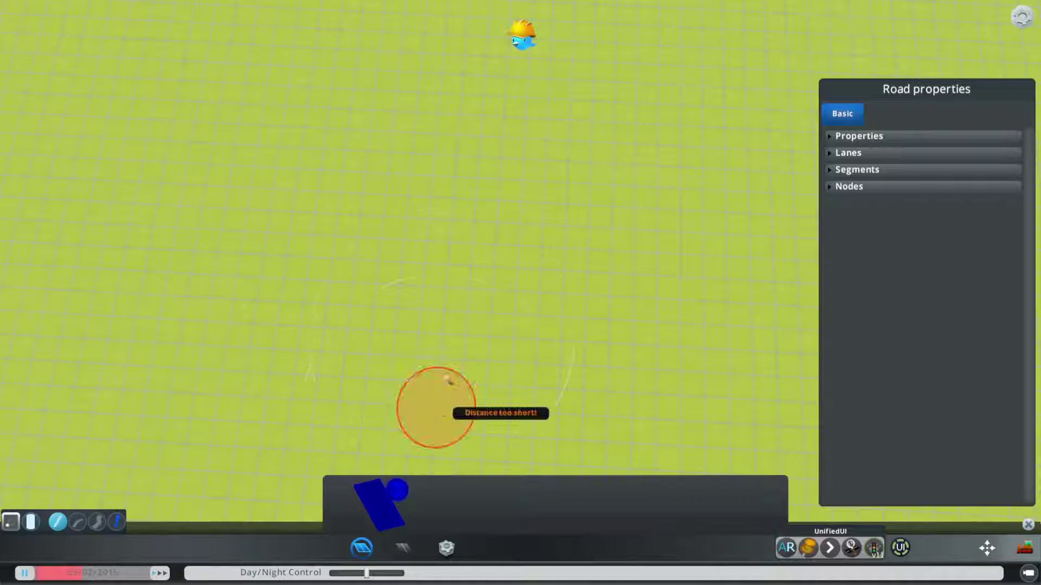
left_click(435, 410)
left_click(460, 115)
left_click(448, 241)
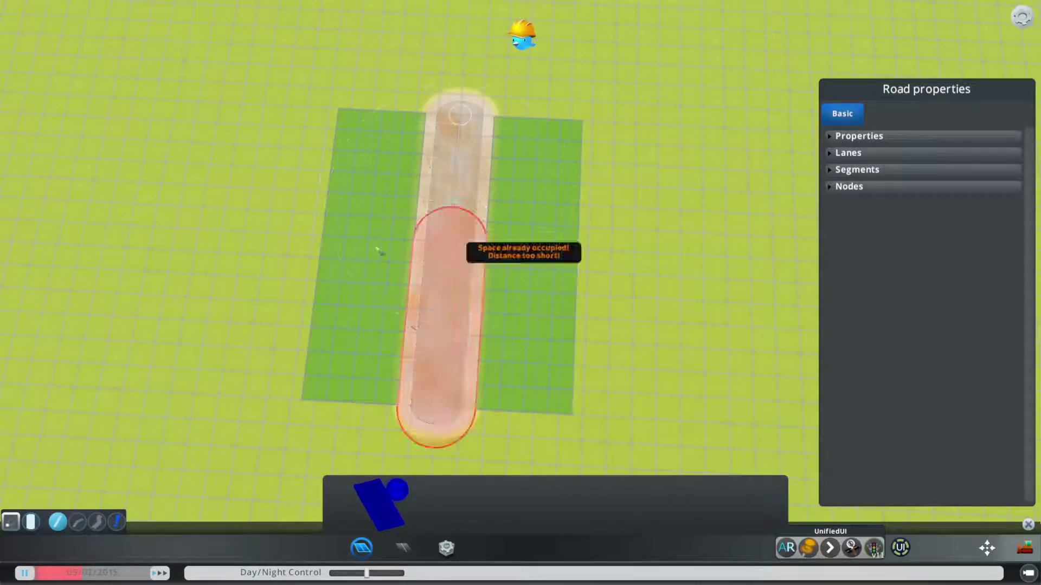
left_click(267, 233)
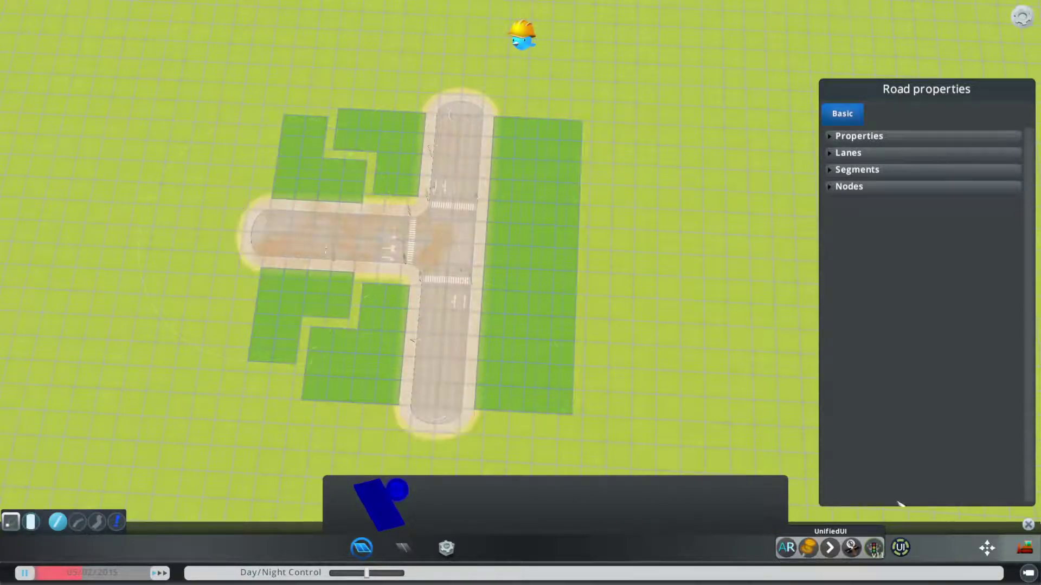
Inspect the new junction's crossing rules with TM:PE Junction Restrictions, then exit
left_click(873, 548)
left_click(784, 495)
left_click(450, 243)
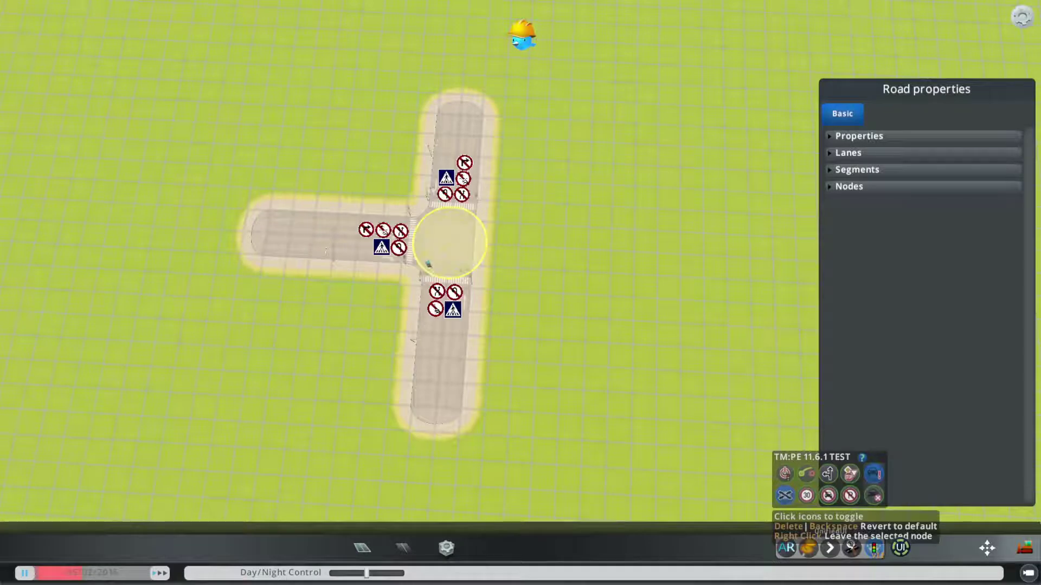
right_click(693, 392)
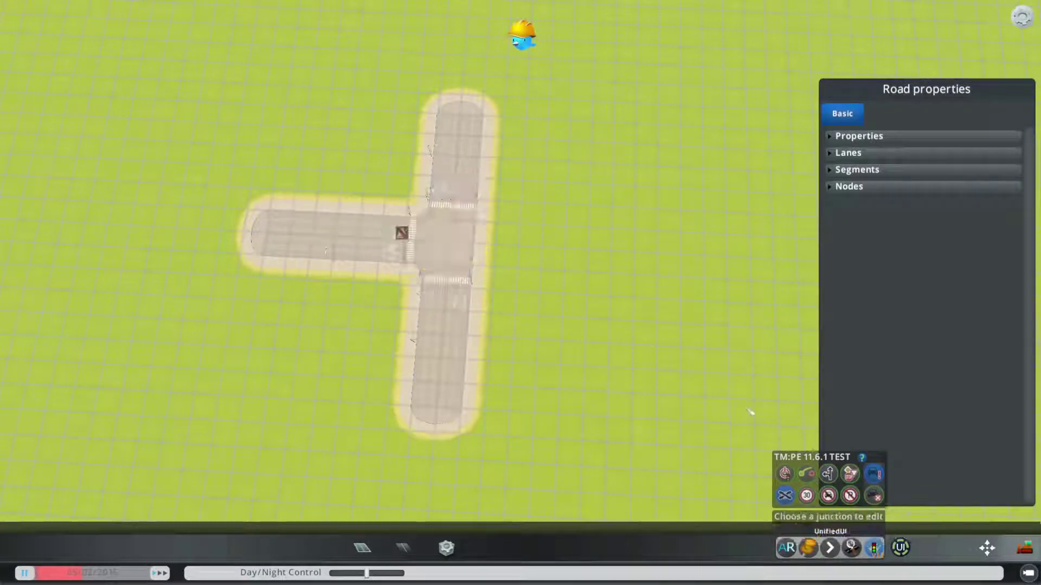
Add a second node to the road, importing the existing asymmetric turning-lane node model
left_click(878, 186)
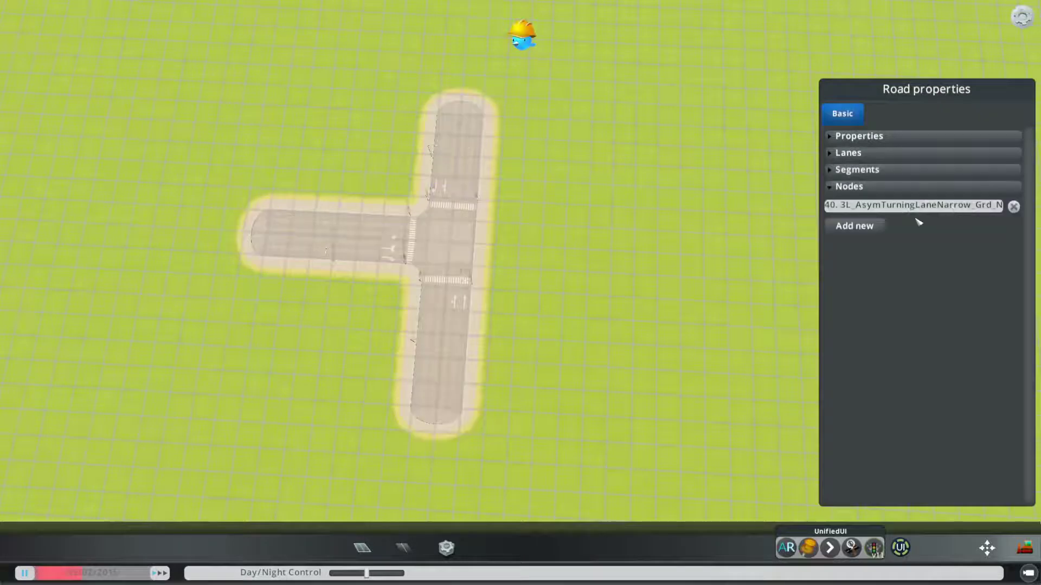
left_click(881, 230)
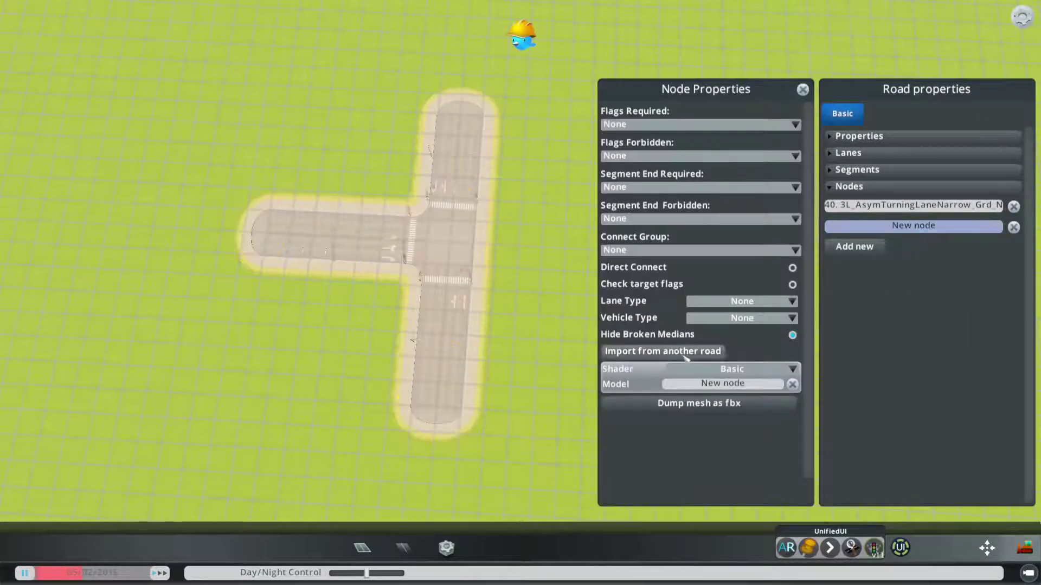
left_click(715, 384)
left_click(439, 184)
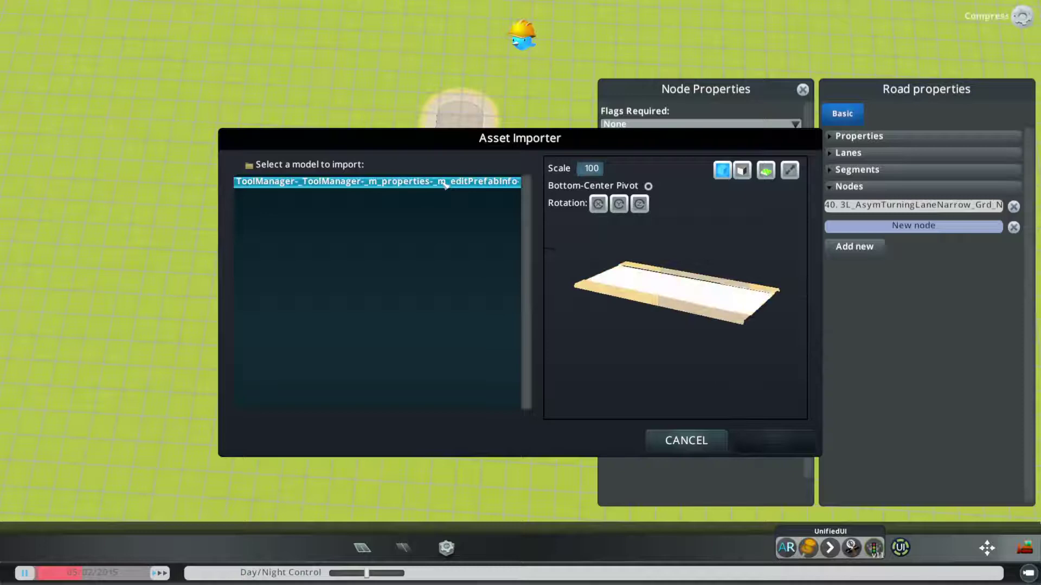
left_click(770, 440)
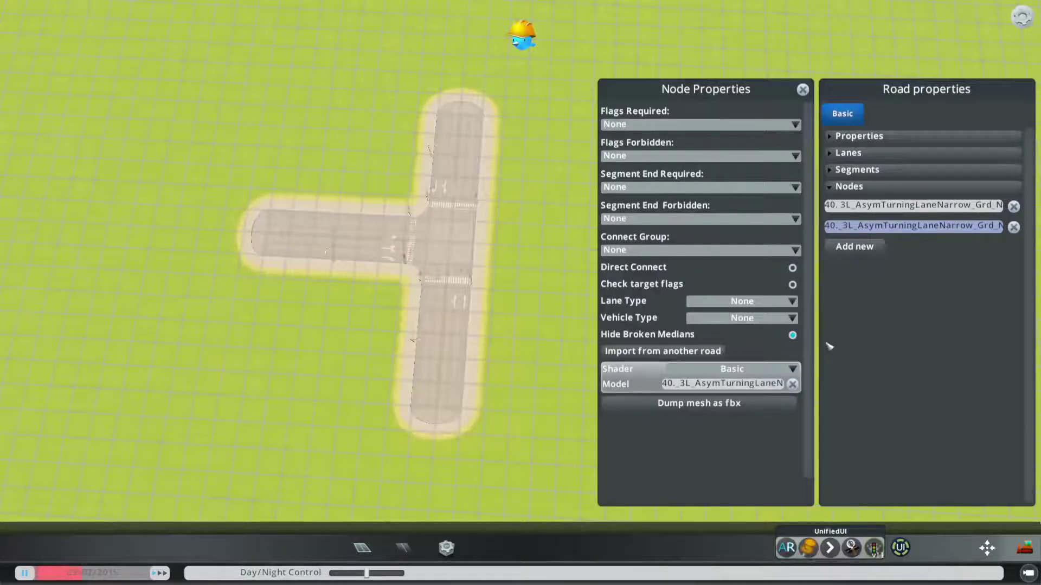
Set node 2's Segment End Forbidden flag to ZebraCrossing
left_click(858, 222)
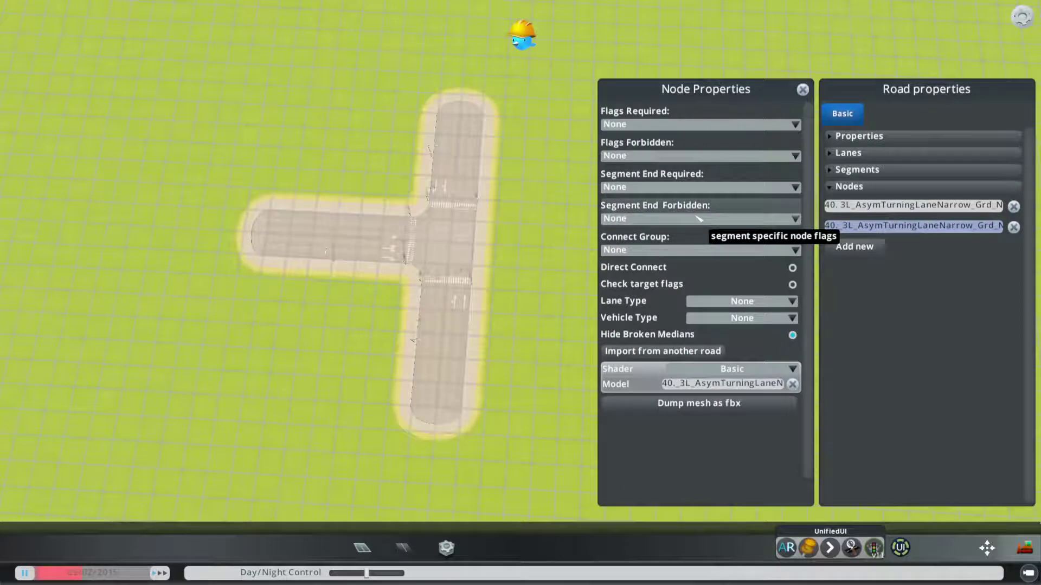
left_click(697, 218)
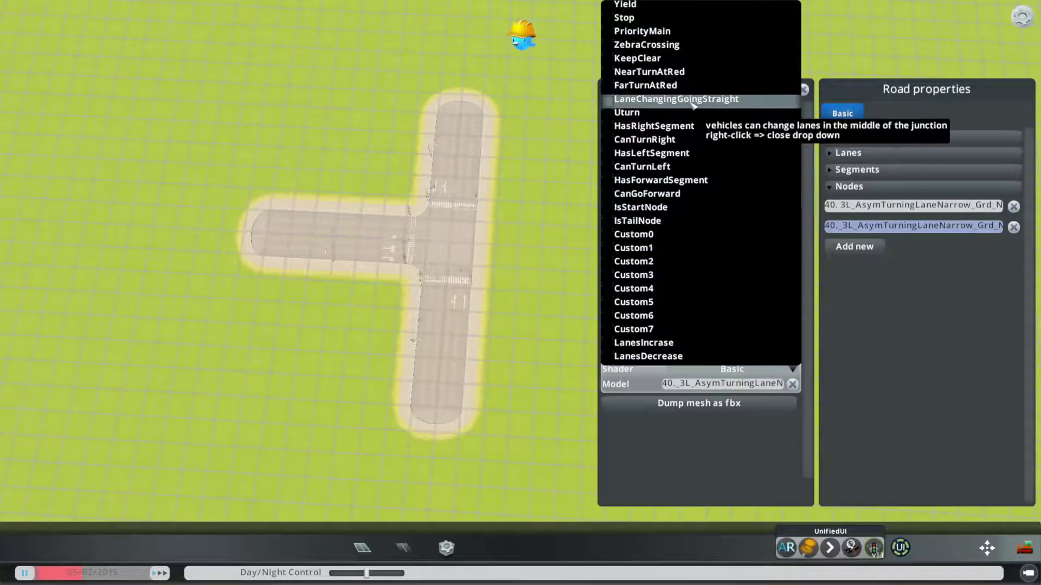
left_click(693, 52)
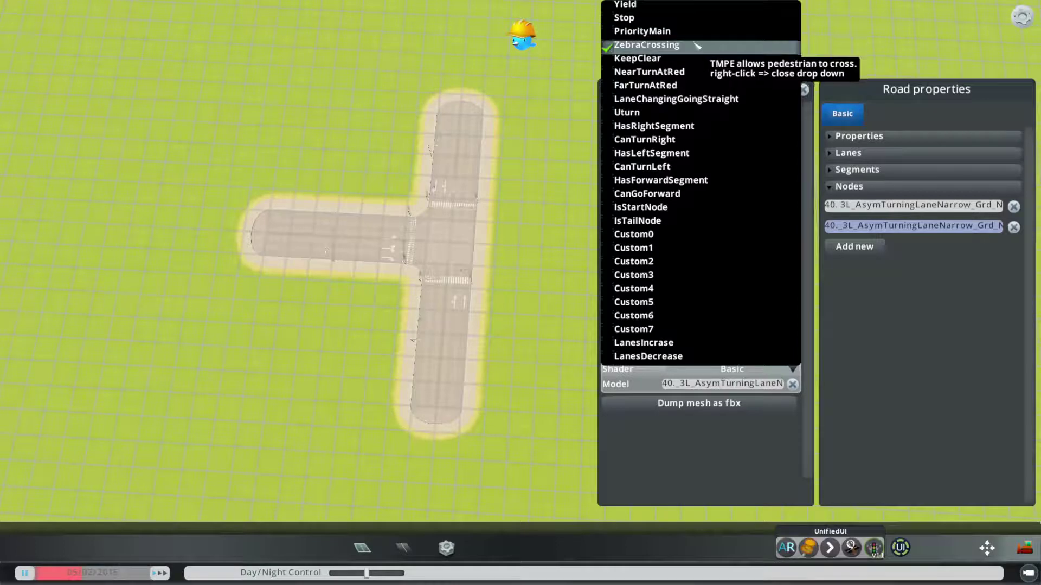
Set node 1's Segment End Required flag to ZebraCrossing
left_click(913, 207)
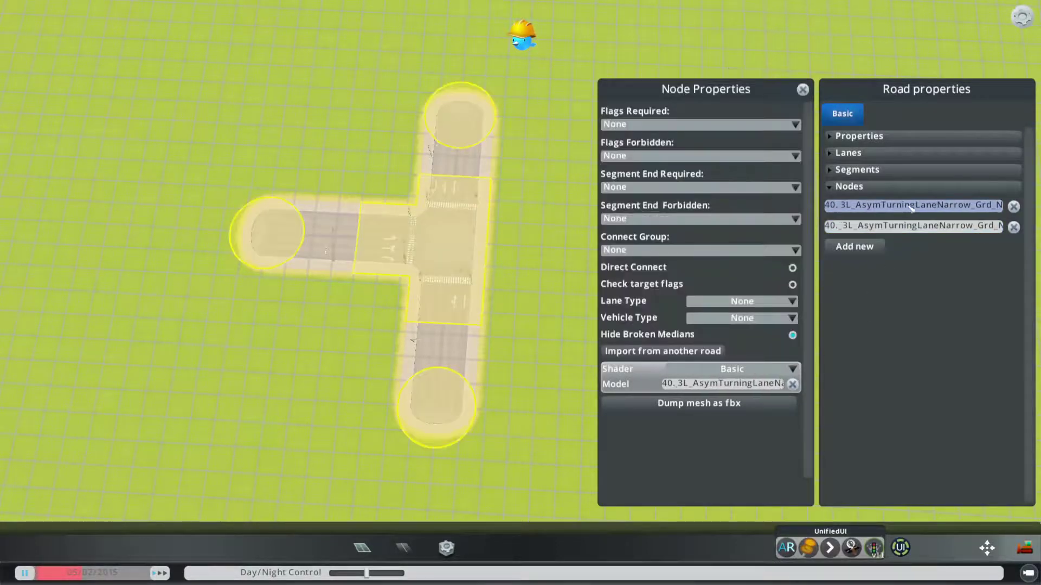
left_click(715, 187)
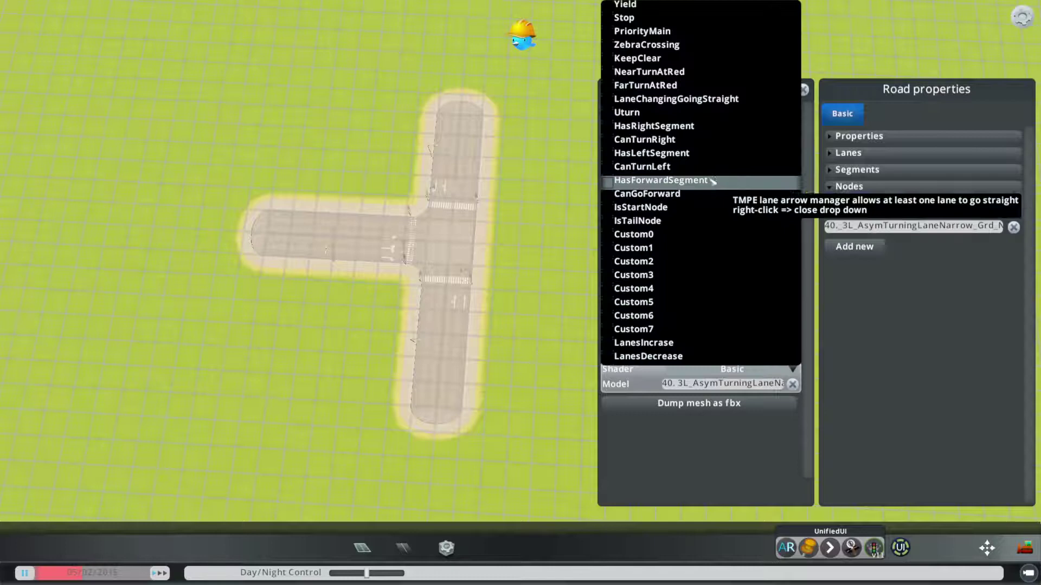
left_click(672, 45)
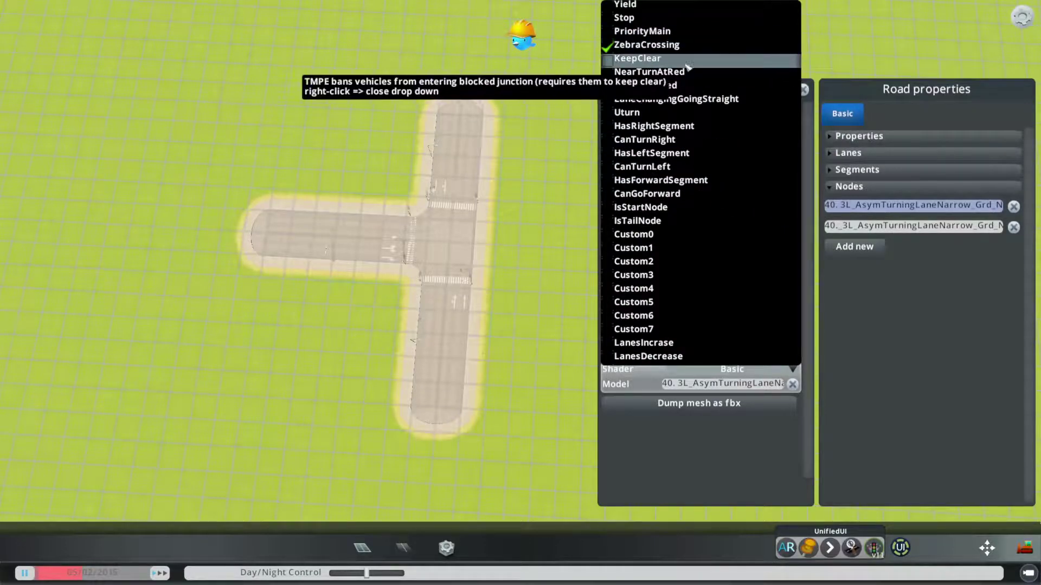
right_click(683, 45)
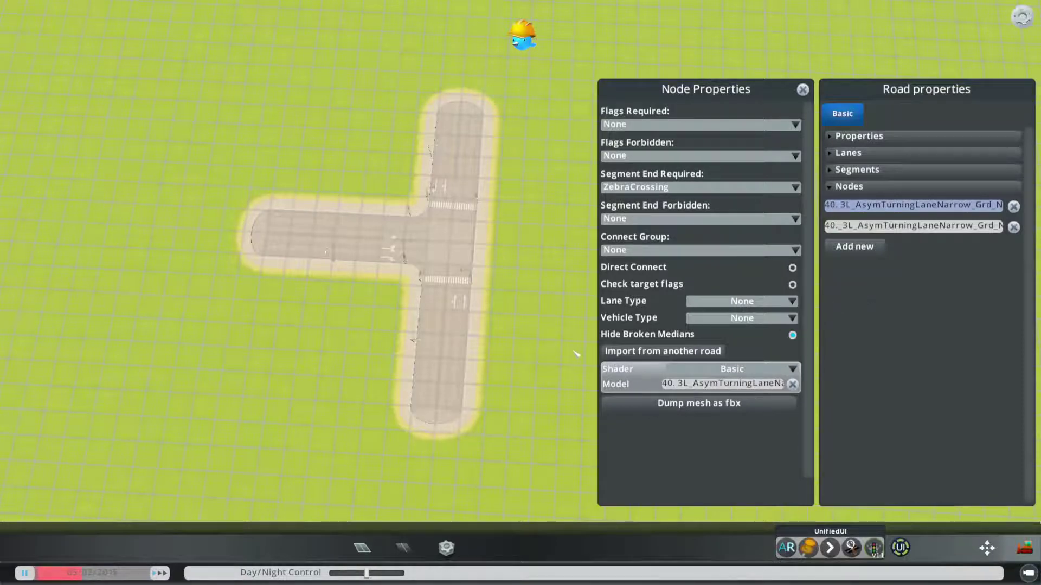
scroll(535, 375, "up", 3)
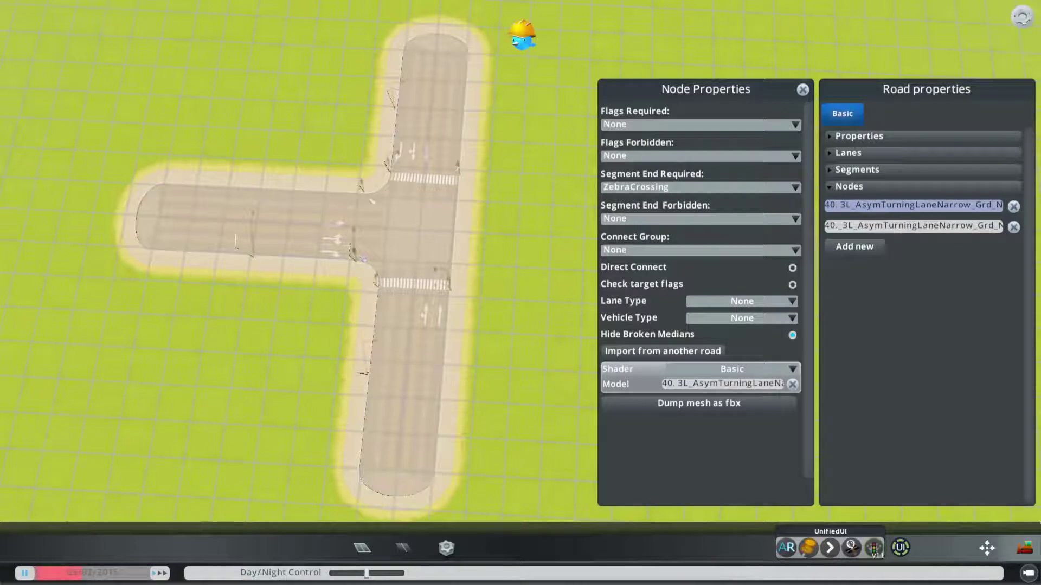
scroll(504, 298, "down", 2)
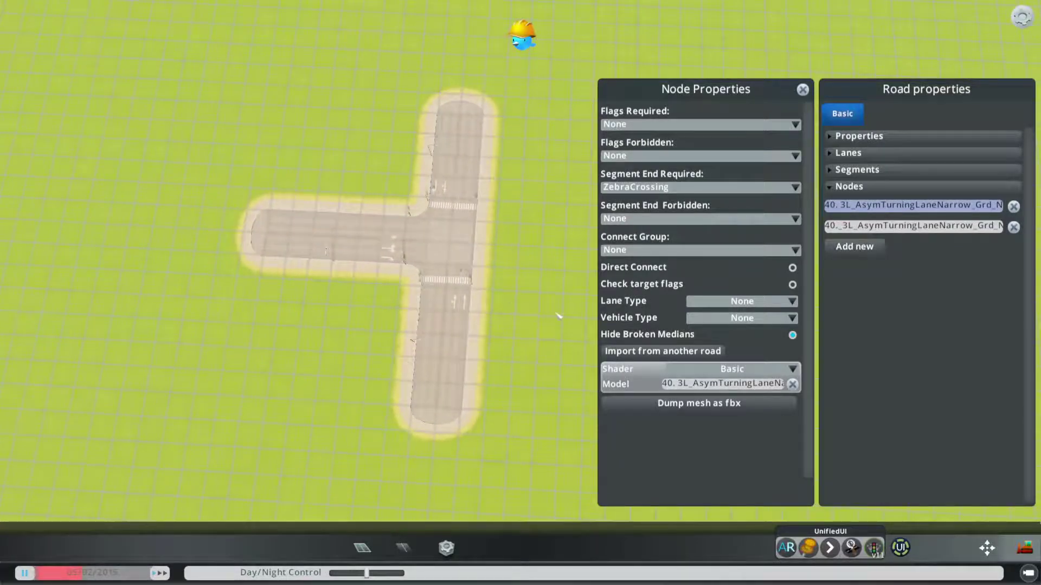
scroll(557, 315, "up", 1)
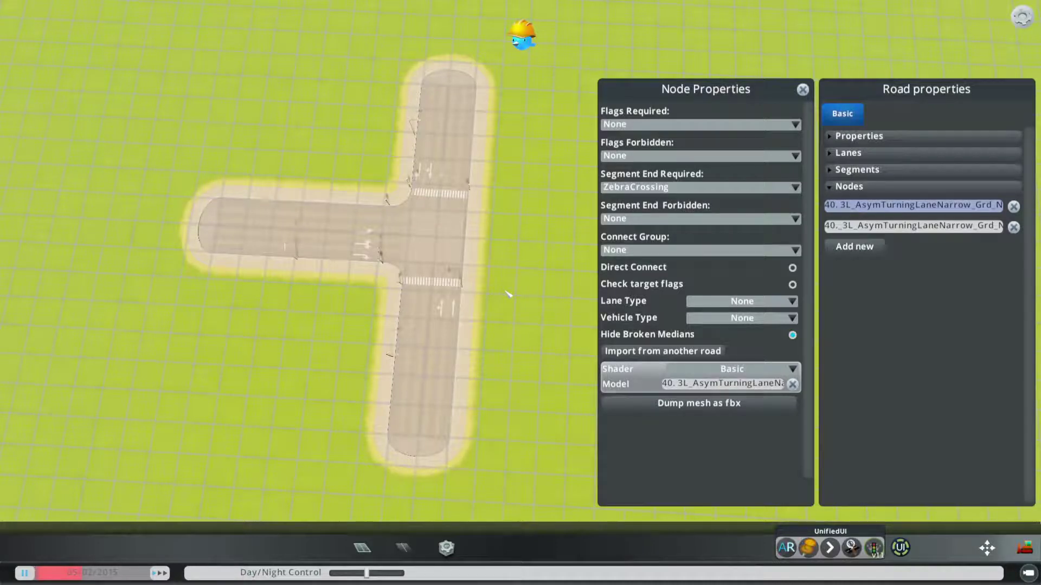
Add Vanilla to the second node's Flags Forbidden
left_click(917, 226)
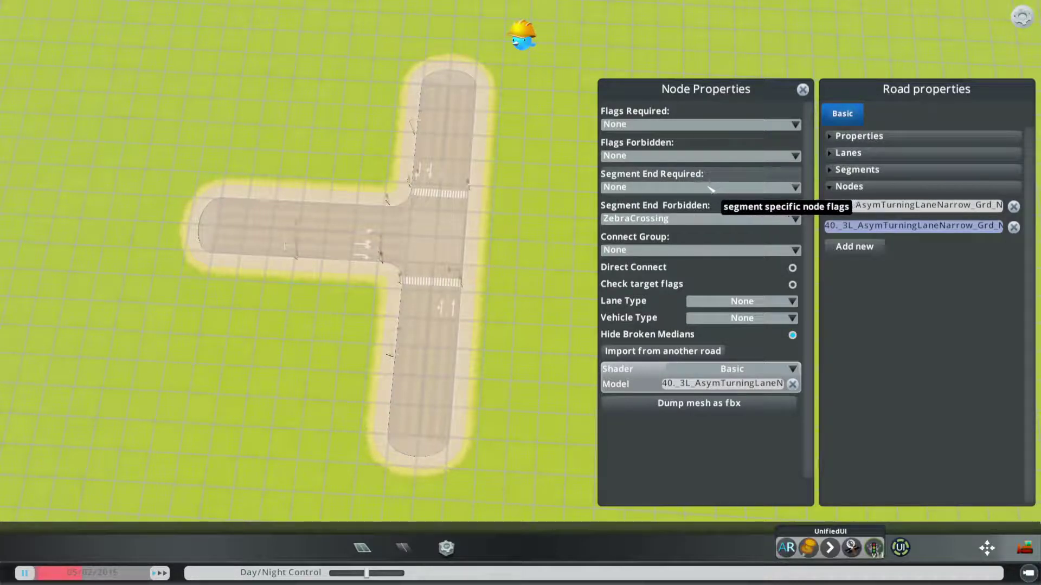
left_click(697, 156)
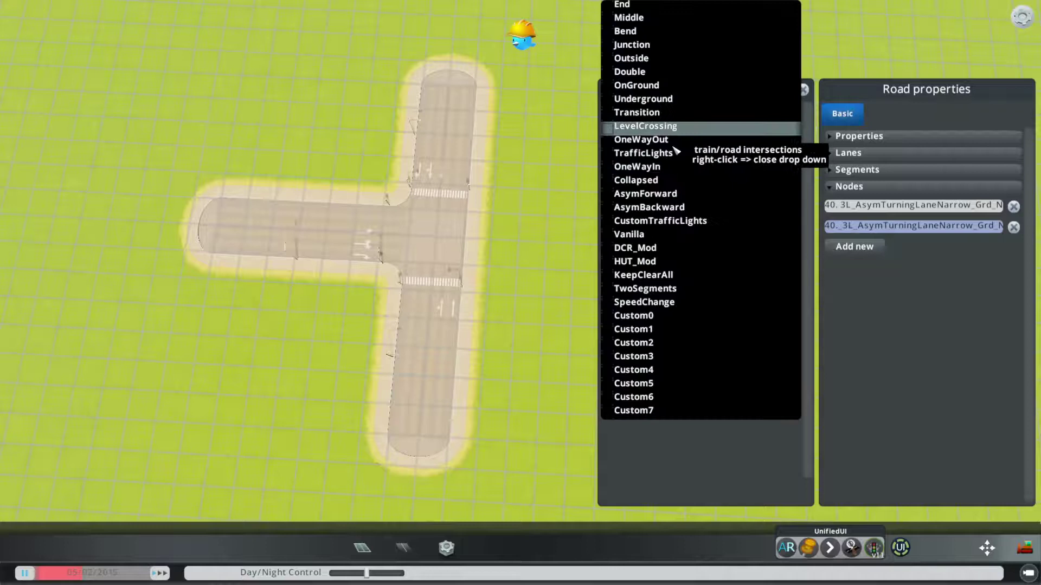
left_click(657, 234)
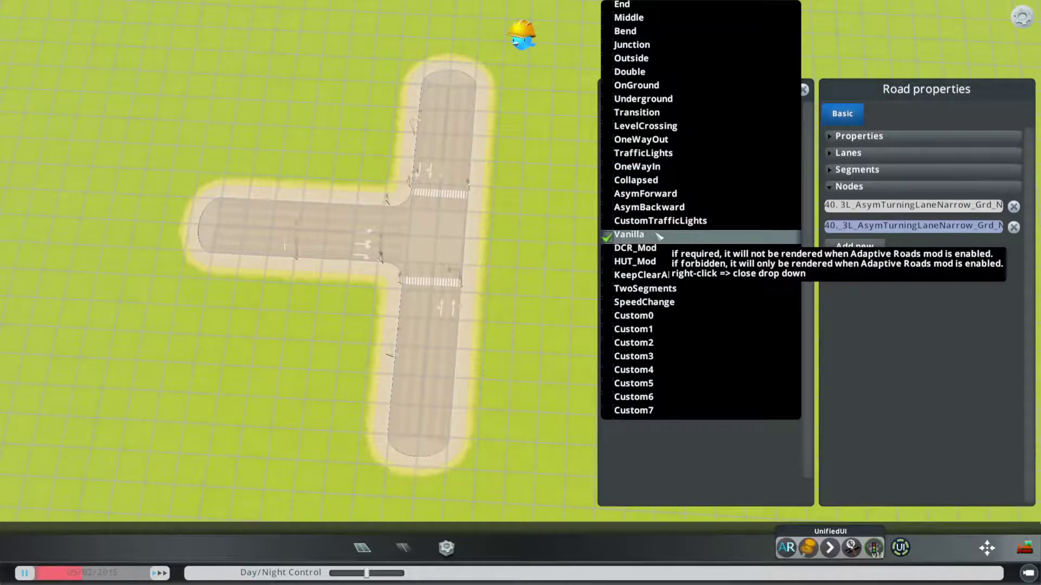
left_click(584, 295)
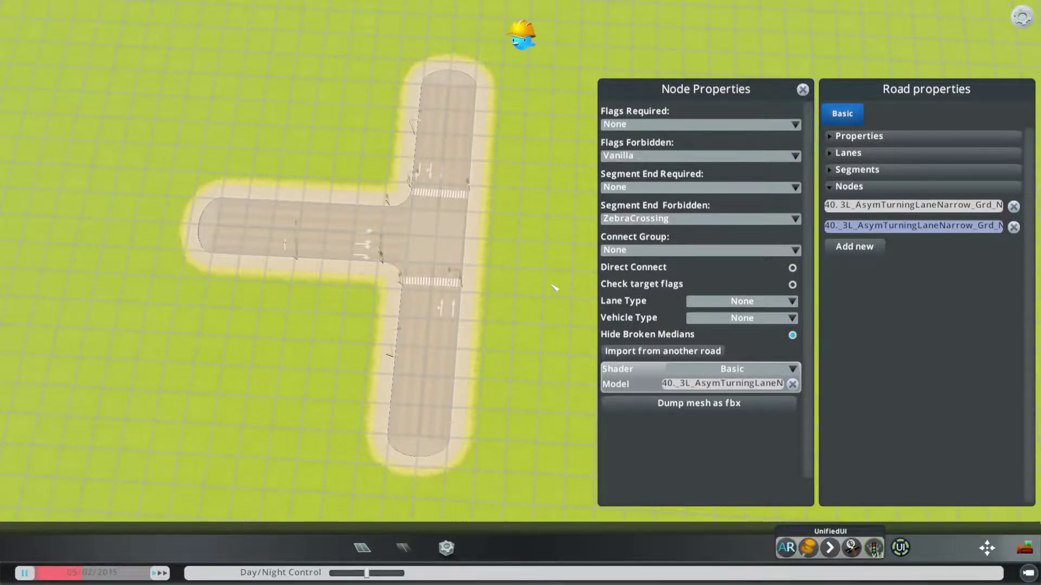
key("Escape")
Save the asset as Clus_AsymRoad_TurningLane, overwriting the existing one
left_click(536, 271)
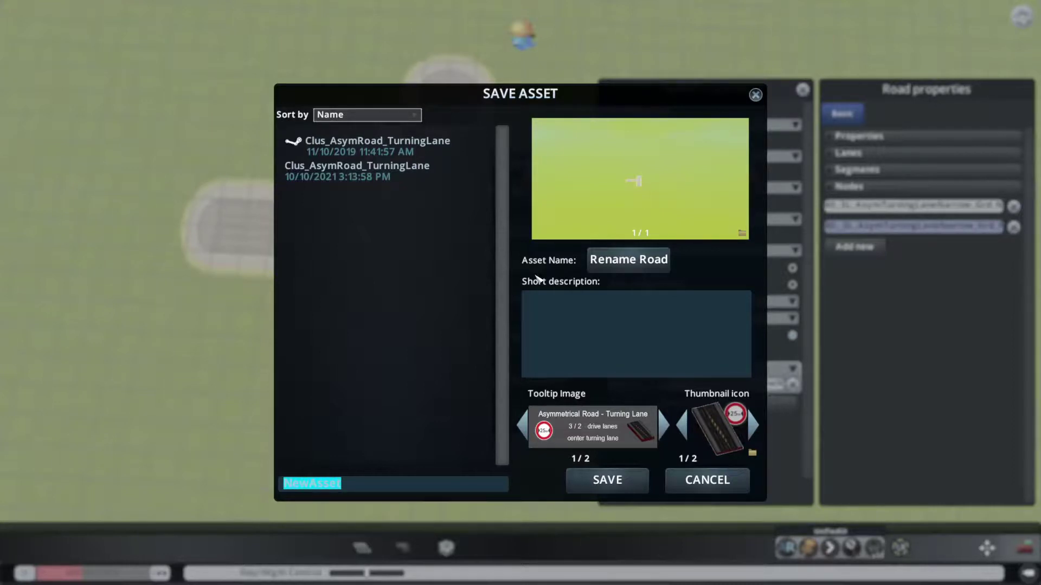
left_click(410, 157)
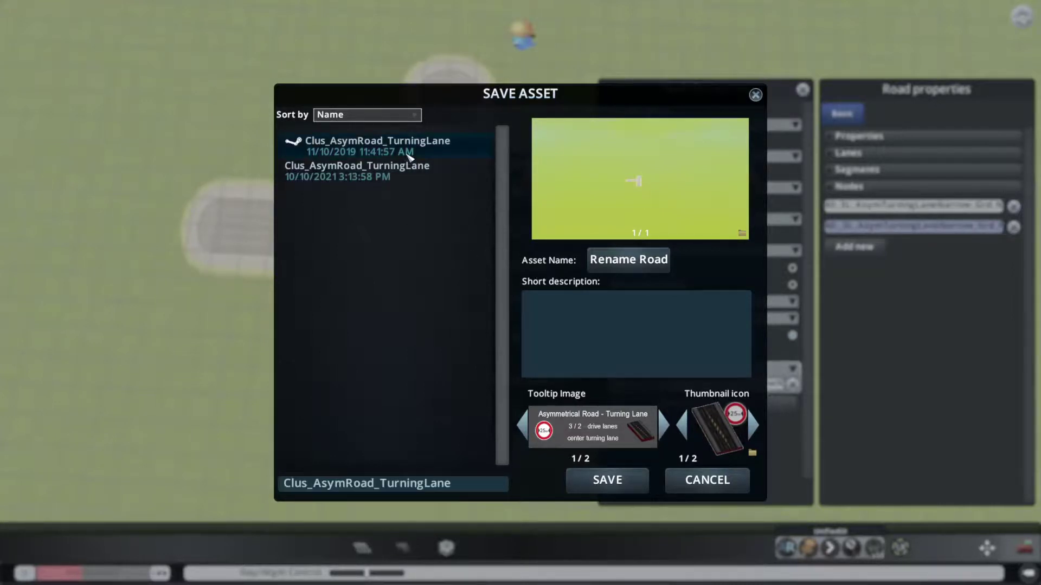
left_click(606, 481)
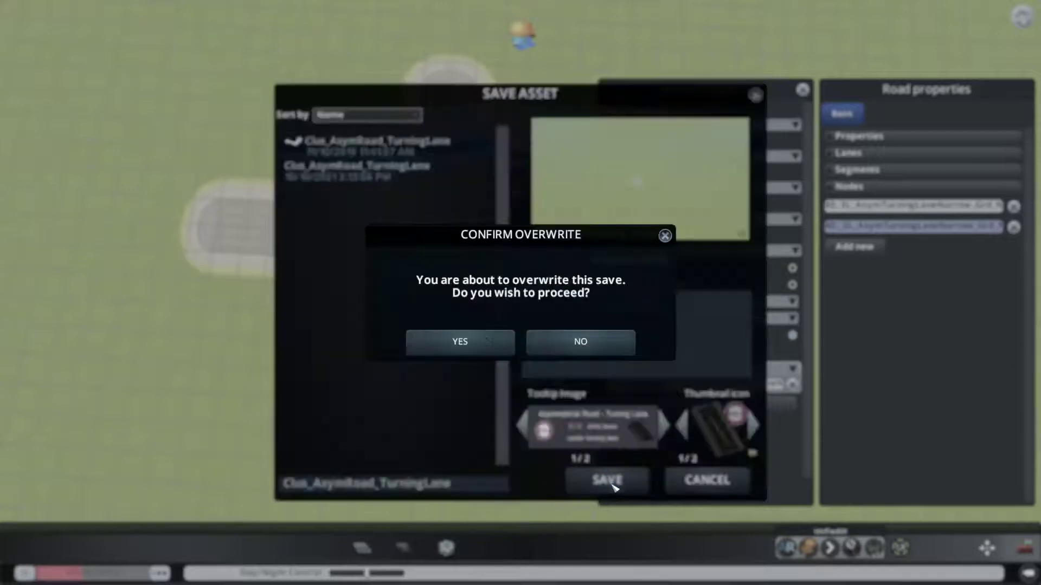
left_click(491, 346)
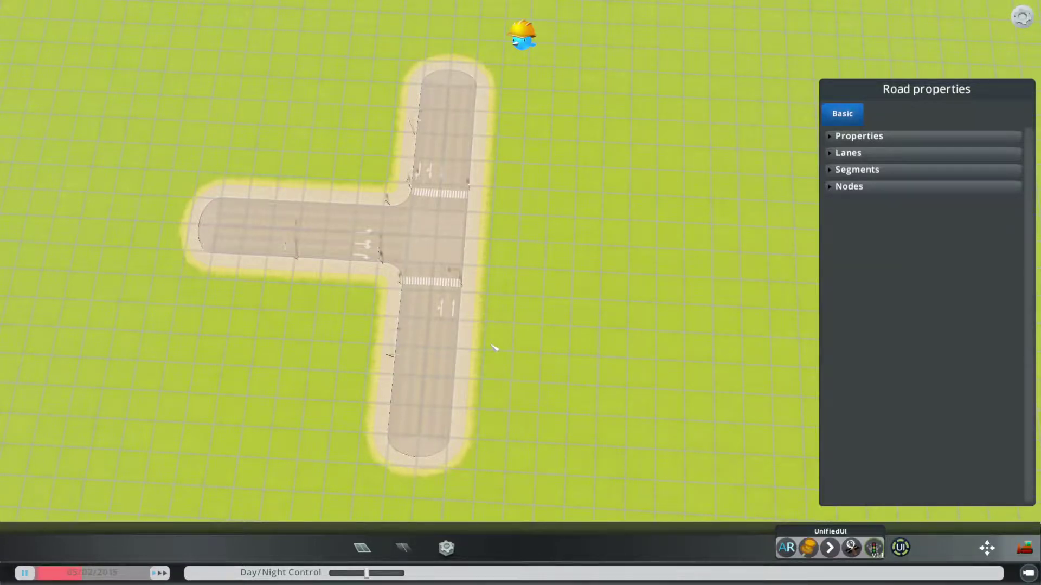
key("Escape")
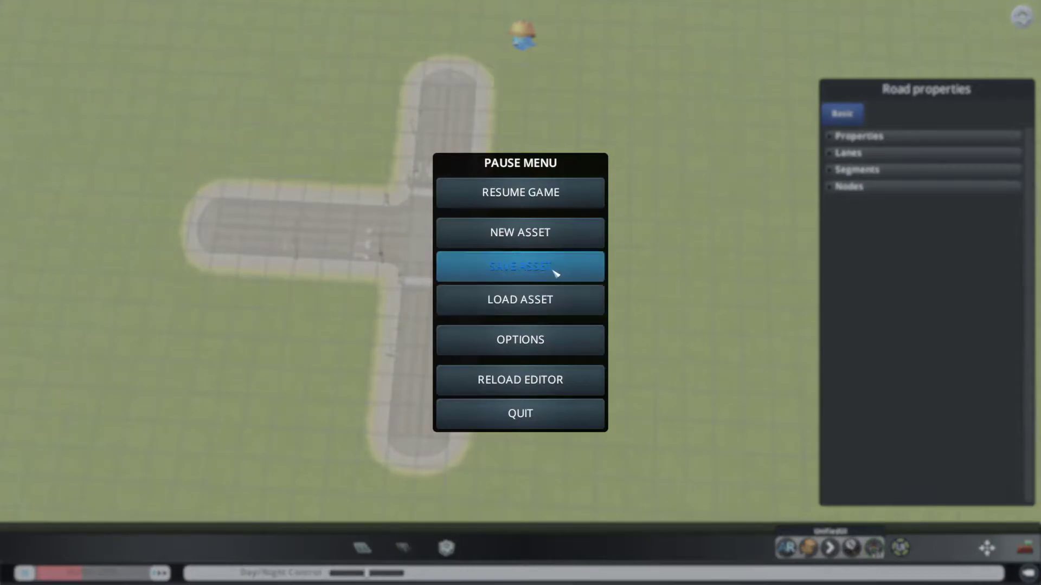
left_click(557, 271)
left_click(635, 273)
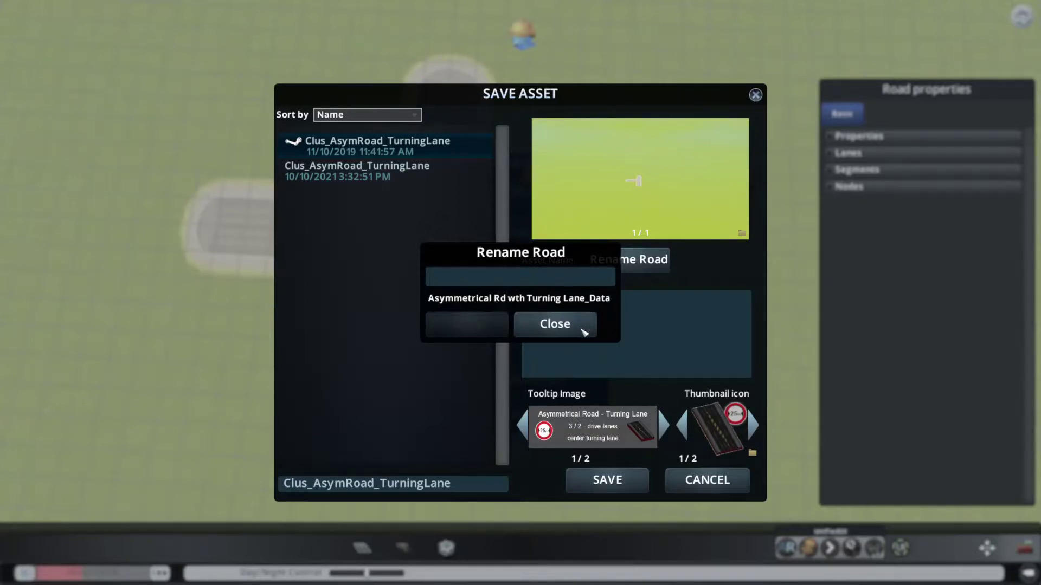
left_click(584, 332)
left_click(710, 478)
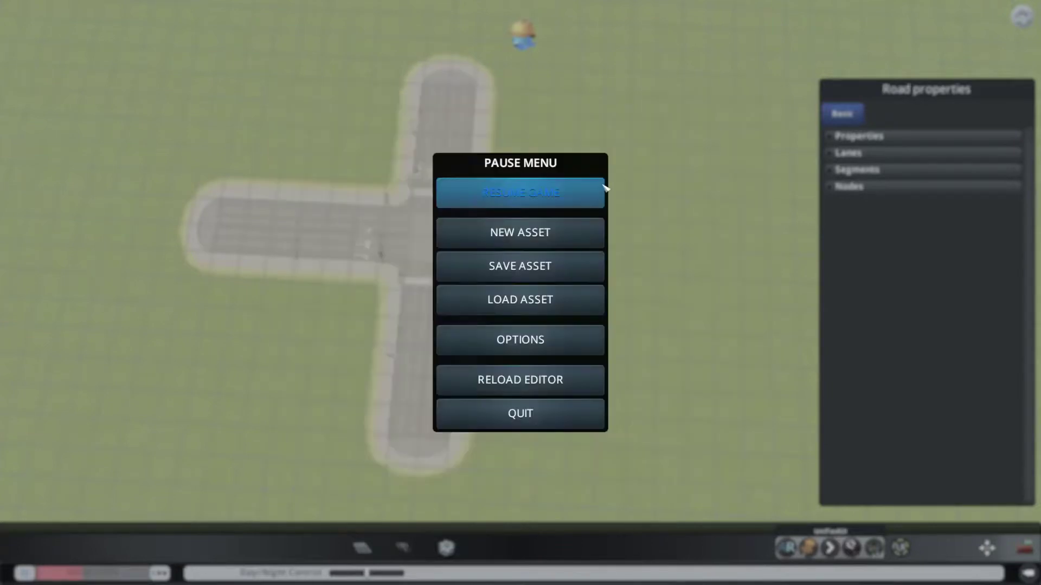
left_click(601, 192)
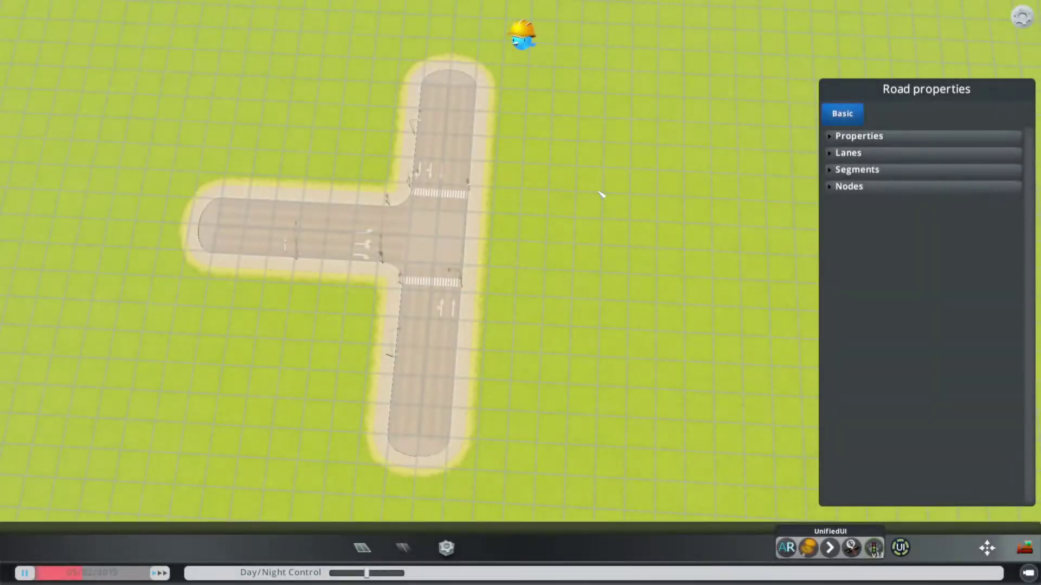